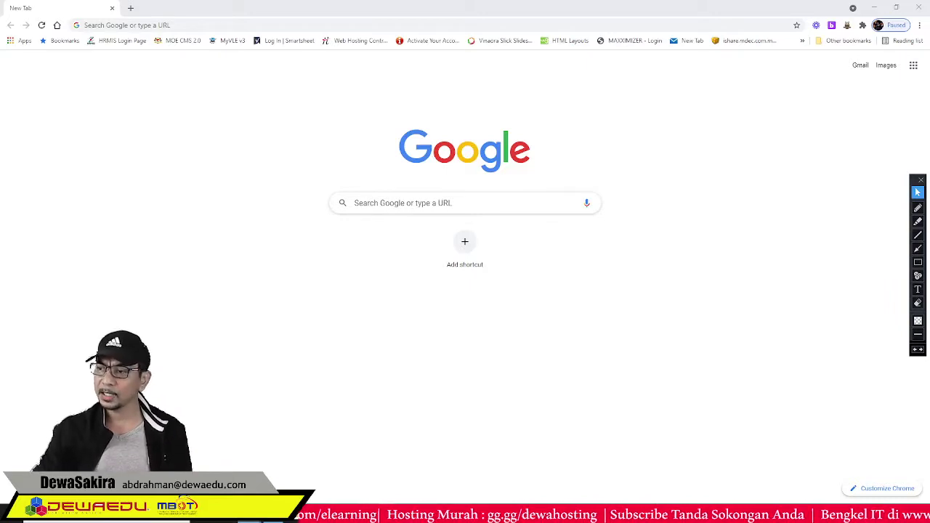
# Circle the extension icons beside the browser's address bar in red with the annotation pen
pyautogui.click(919, 208)
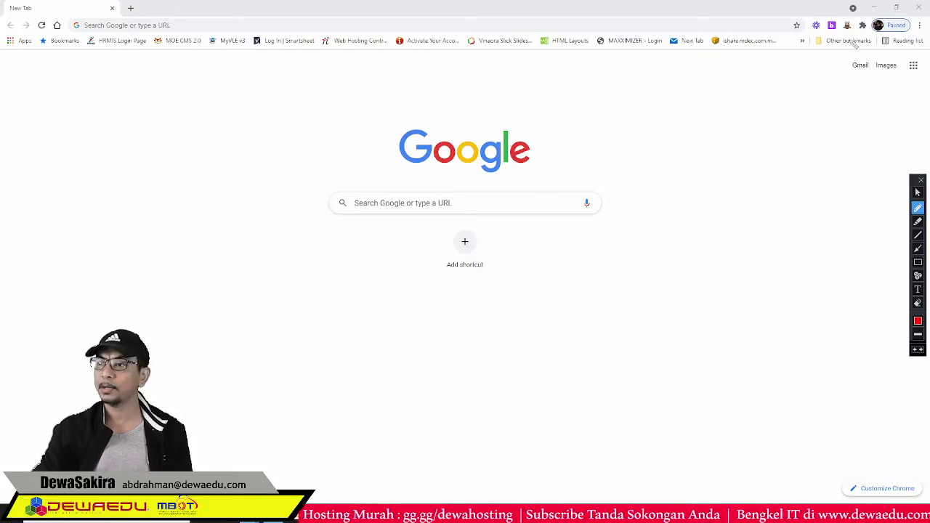
pyautogui.moveTo(856, 21)
pyautogui.mouseDown()
pyautogui.moveTo(868, 48)
pyautogui.moveTo(858, 14)
pyautogui.mouseUp()
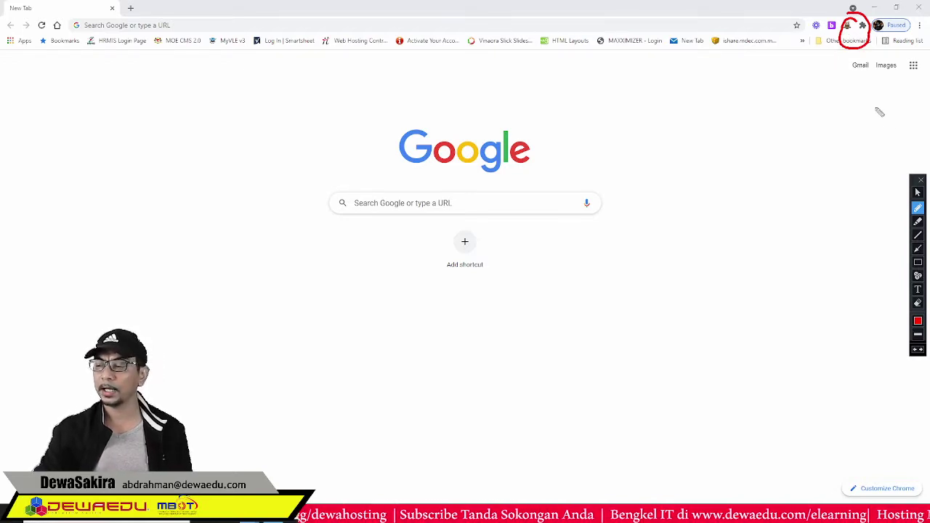
pyautogui.click(918, 192)
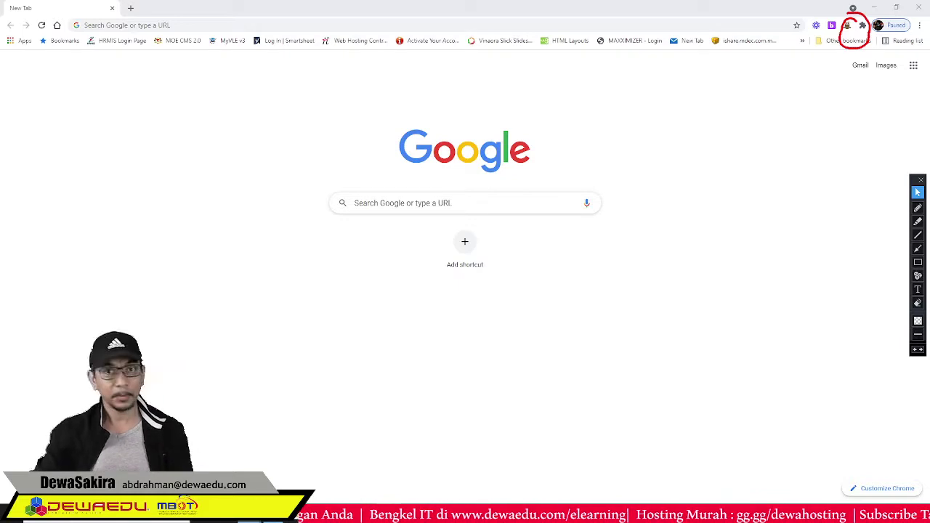
# Switch to the Edge window showing the BM 4 Excell 2021 class, maximized, and erase the red annotation
pyautogui.moveTo(487, 516)
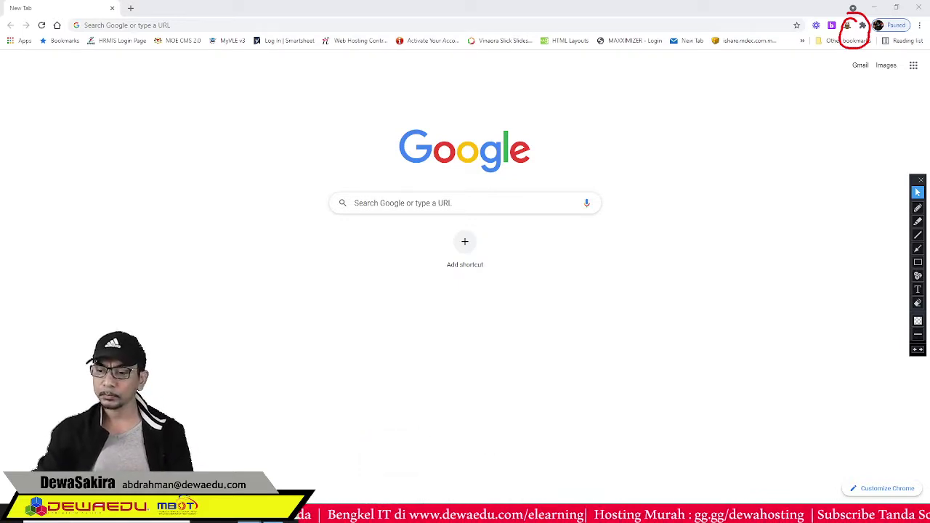
pyautogui.moveTo(320, 516)
pyautogui.click(306, 469)
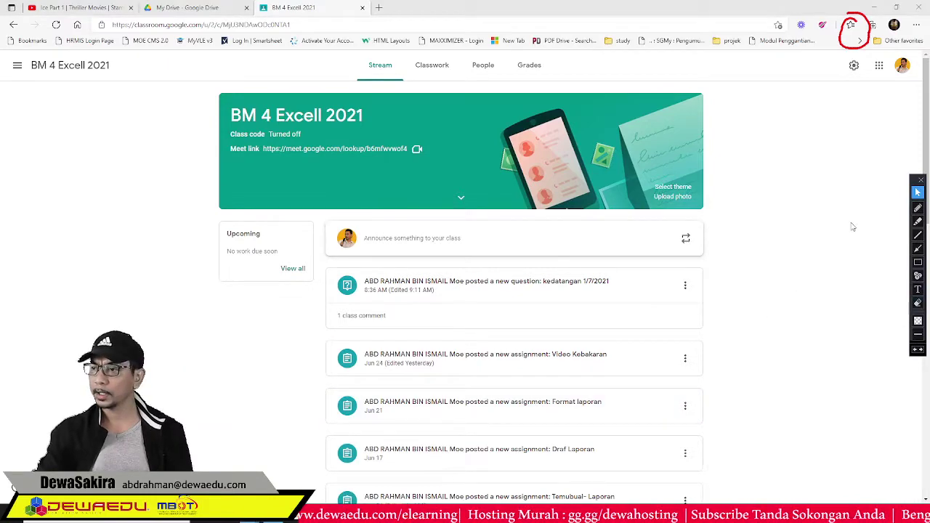
pyautogui.moveTo(819, 14); pyautogui.dragTo(852, 39)
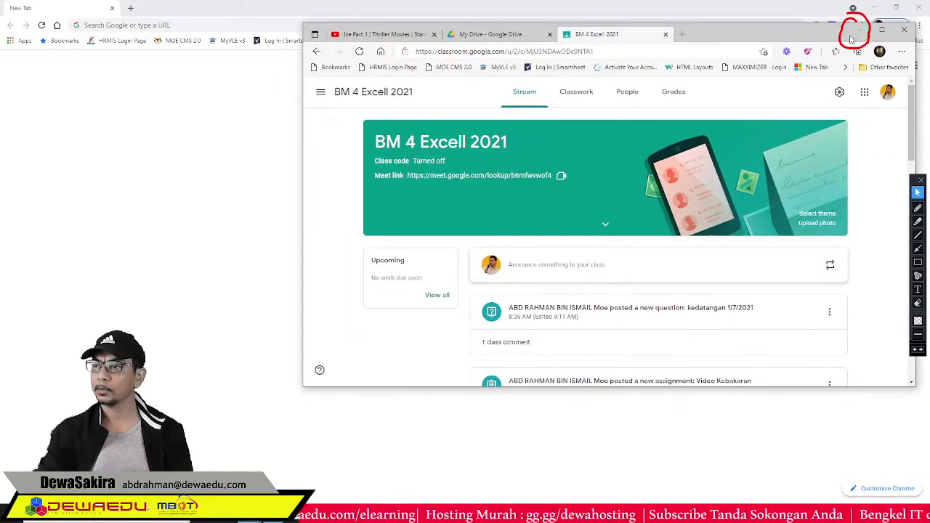
pyautogui.click(882, 29)
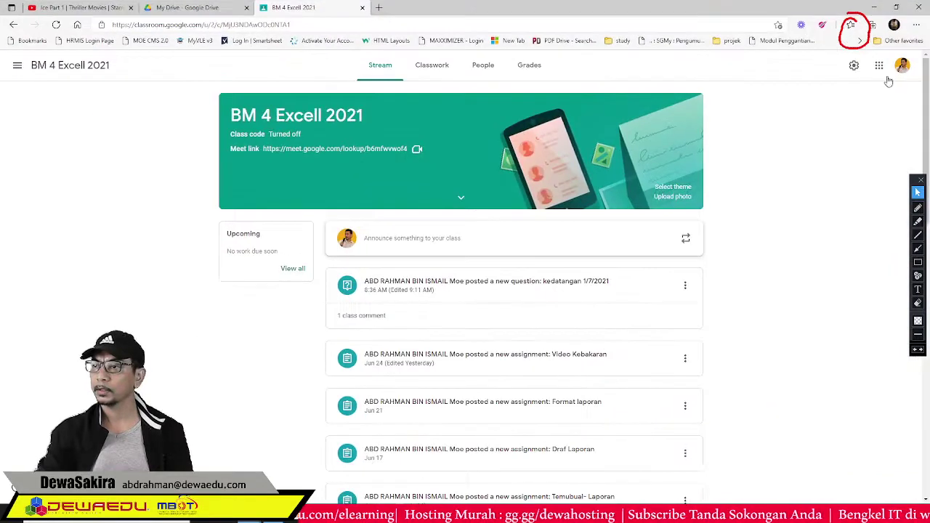
pyautogui.click(918, 303)
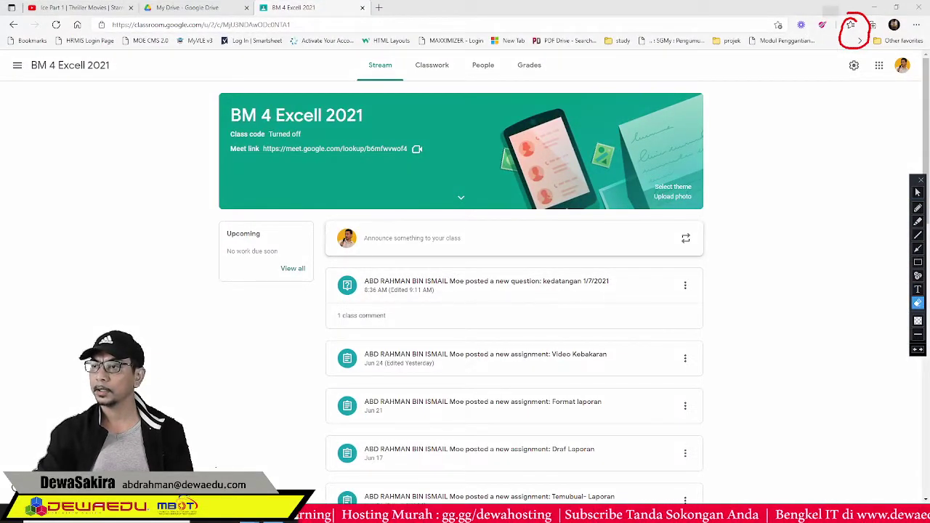
pyautogui.click(918, 192)
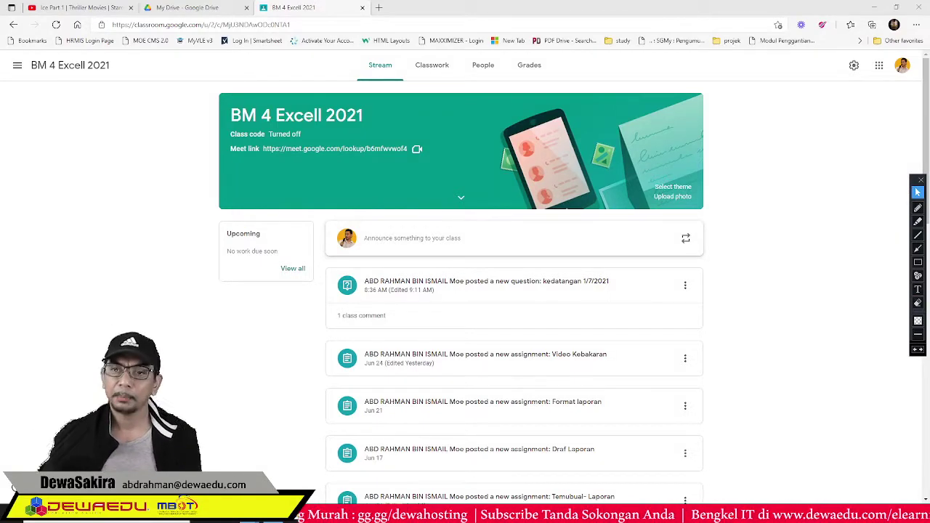
# Open the Kedatangan topic in the classwork of the TMK/RBT Tahun 6 2021 class
pyautogui.click(17, 65)
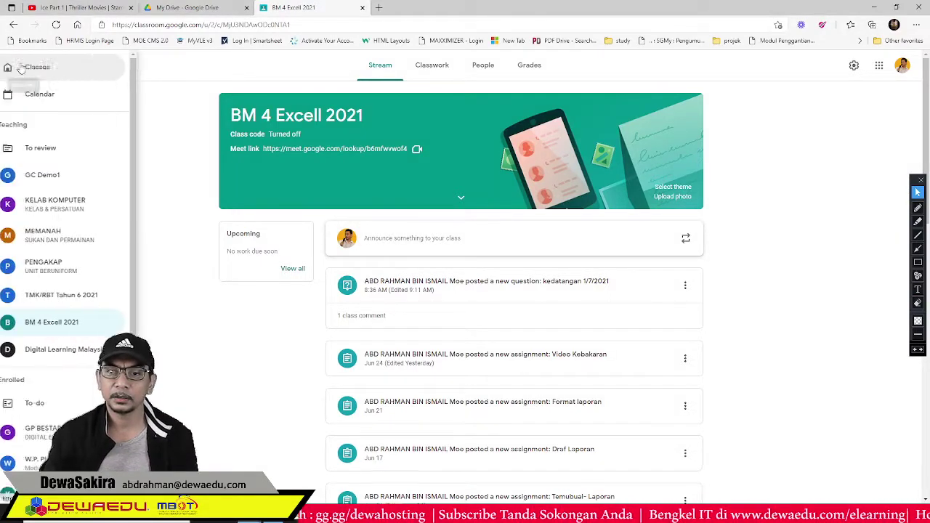
pyautogui.click(83, 295)
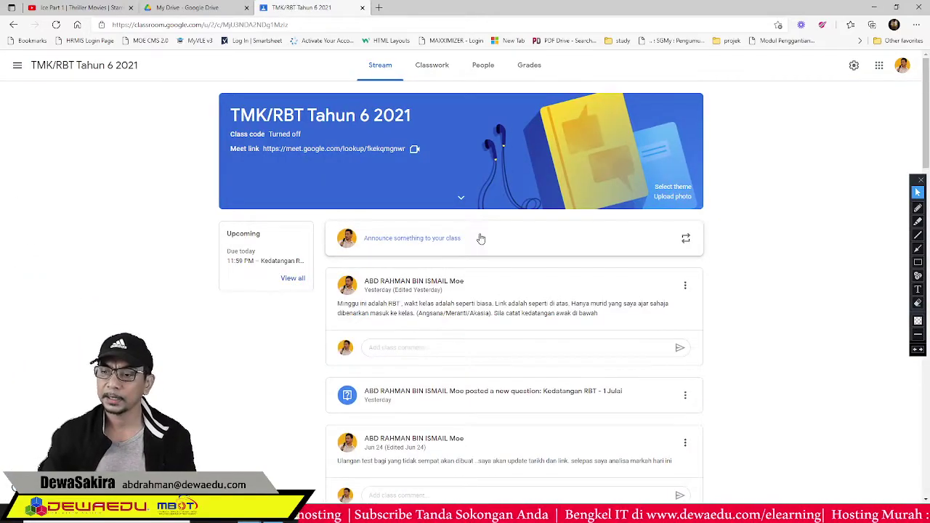
pyautogui.scroll(-10, 479, 240)
pyautogui.scroll(10, 480, 240)
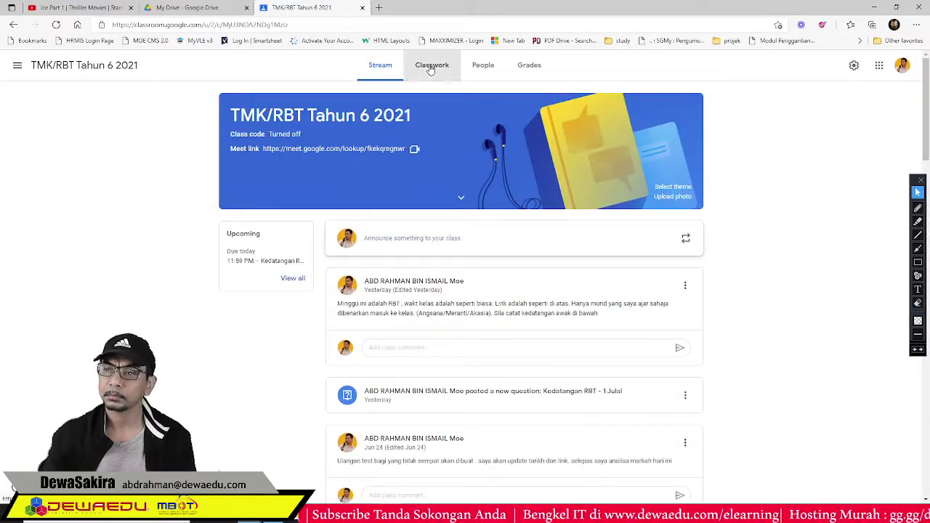
pyautogui.click(431, 65)
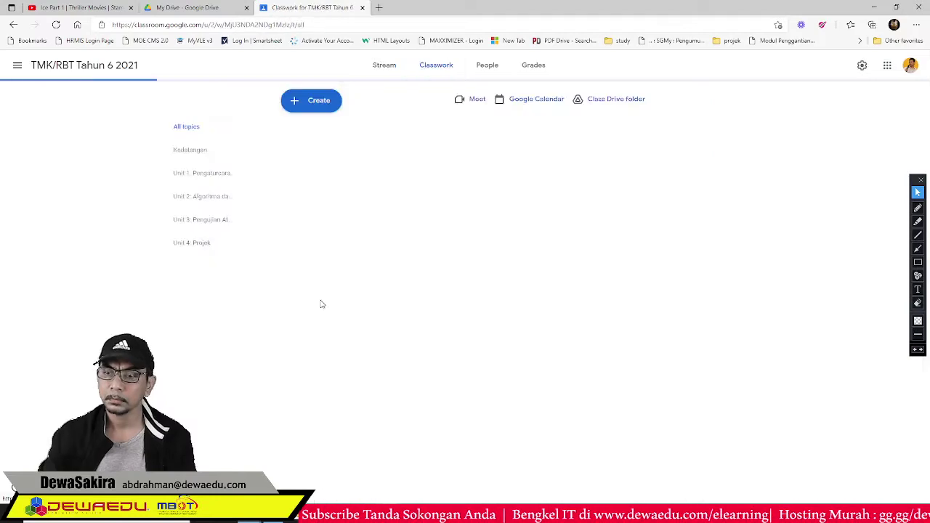
pyautogui.click(187, 149)
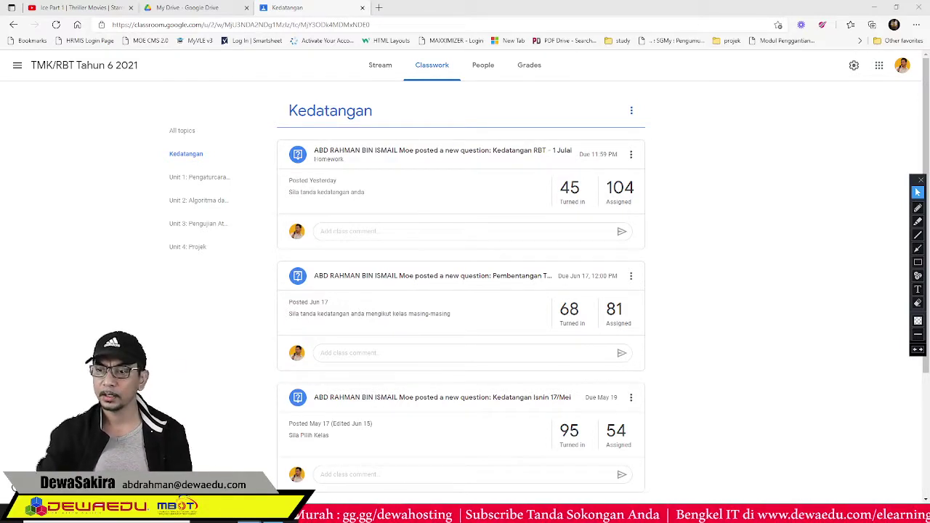
# Review the student answers to Kedatangan RBT - 1 Julai for each option: Angasana, Akasia and Meranti
pyautogui.click(572, 191)
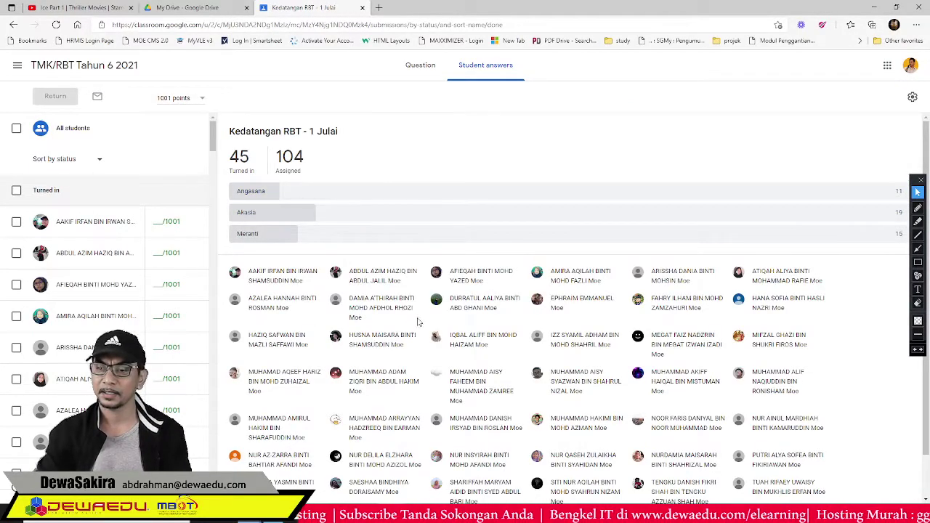
pyautogui.scroll(-1, 421, 327)
pyautogui.scroll(1, 428, 357)
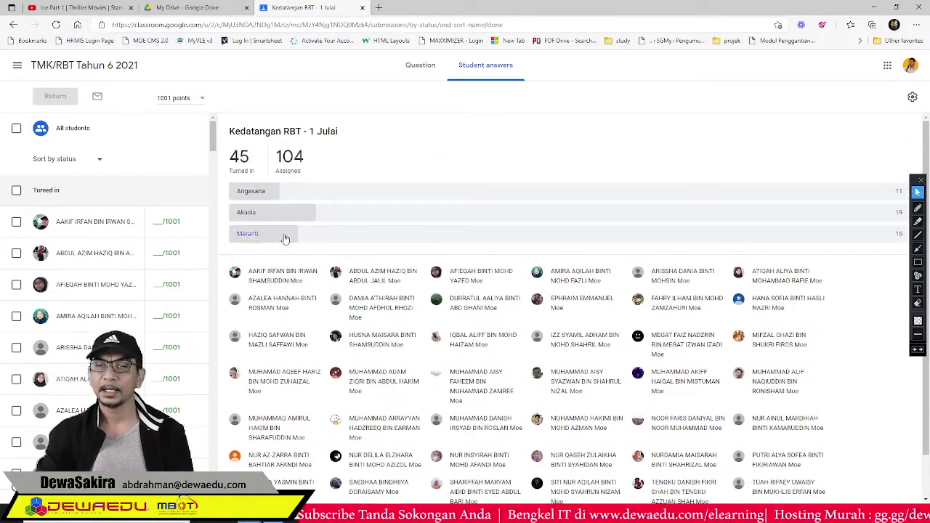
pyautogui.click(251, 193)
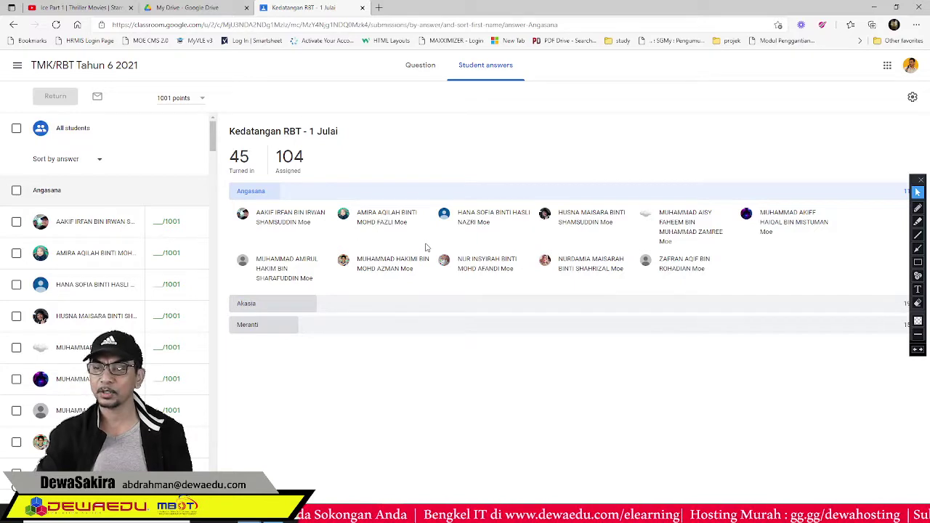
pyautogui.click(251, 305)
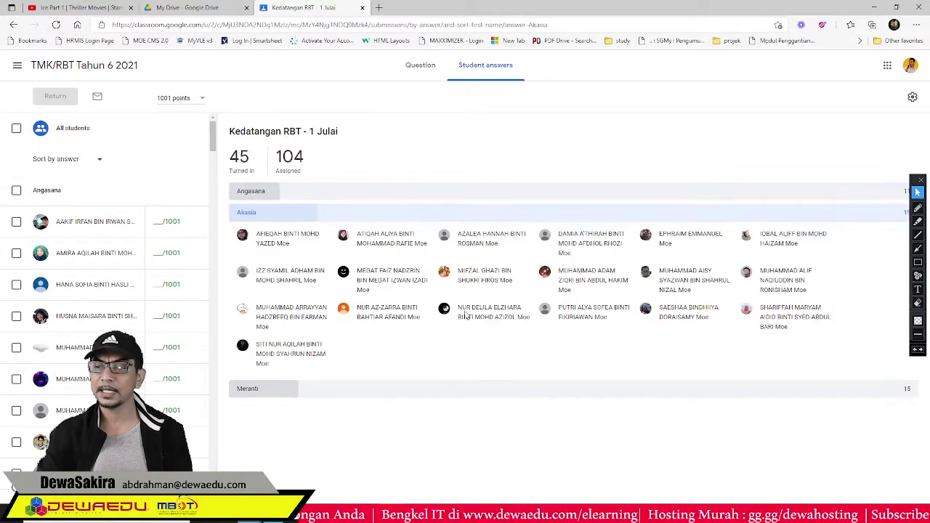
pyautogui.click(252, 391)
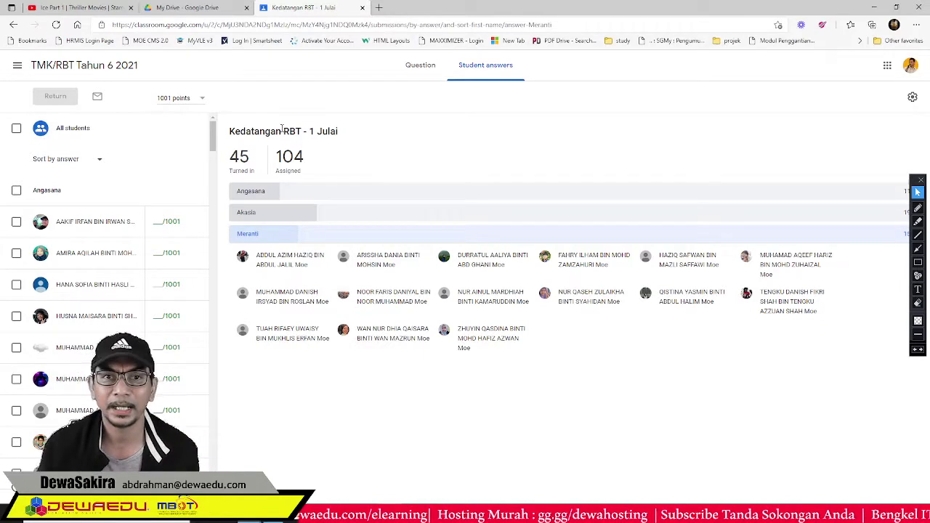
# Leave the student answers and open the classwork of the GC Demo1 class
pyautogui.click(73, 65)
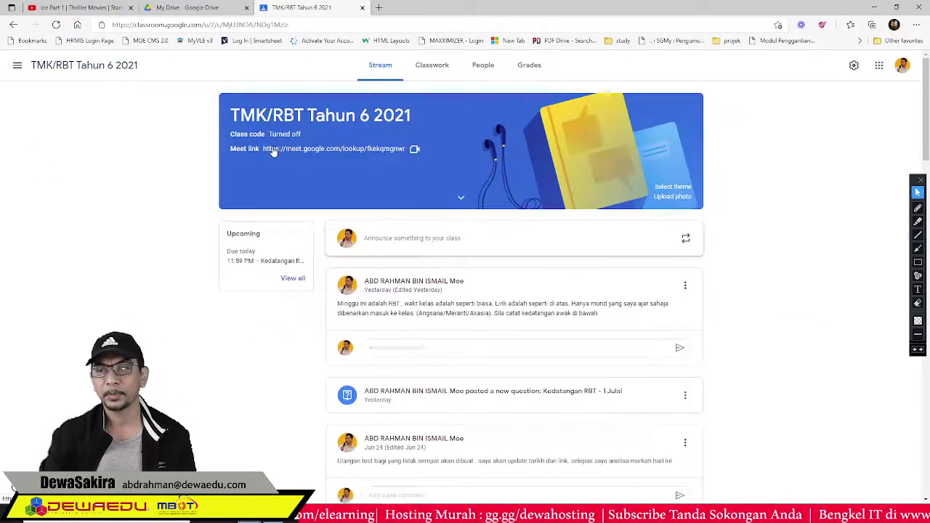
pyautogui.click(432, 70)
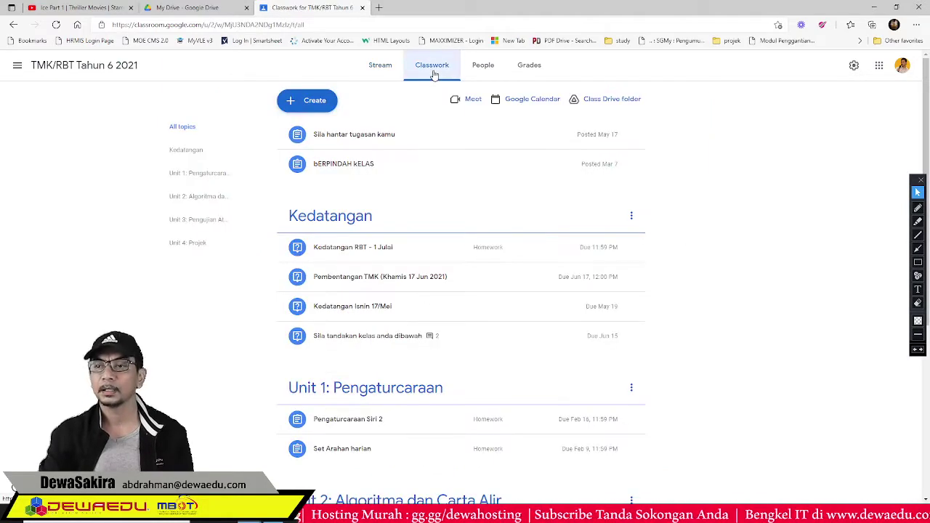
pyautogui.click(18, 66)
pyautogui.click(58, 176)
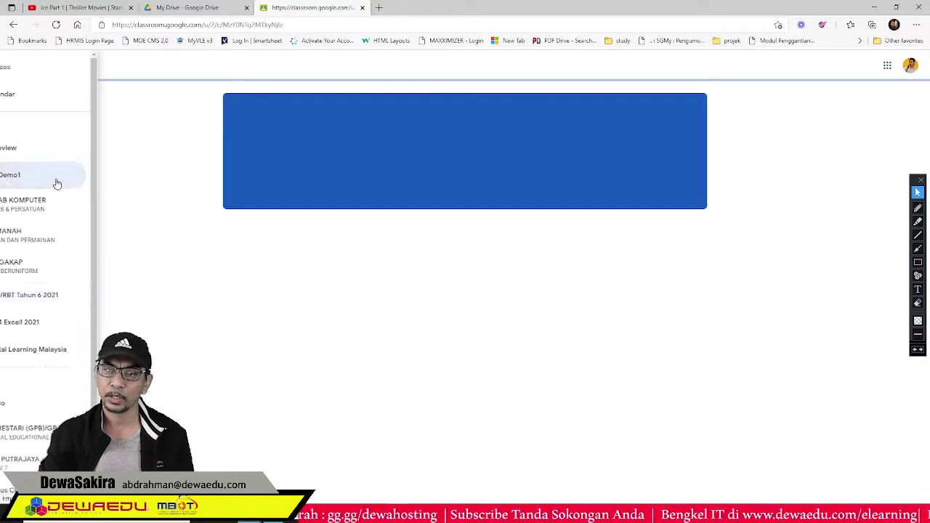
pyautogui.click(441, 65)
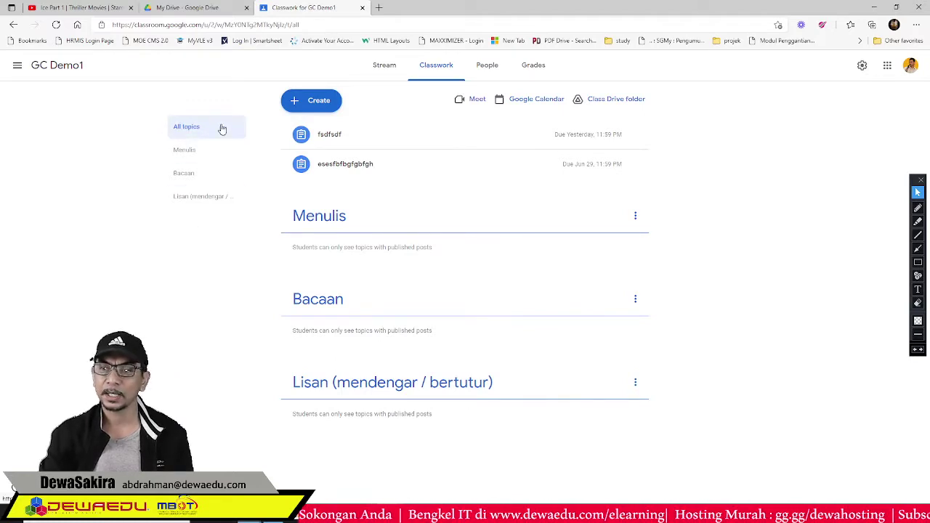
# Add a topic named Kedatangan to the GC Demo1 classwork
pyautogui.click(311, 100)
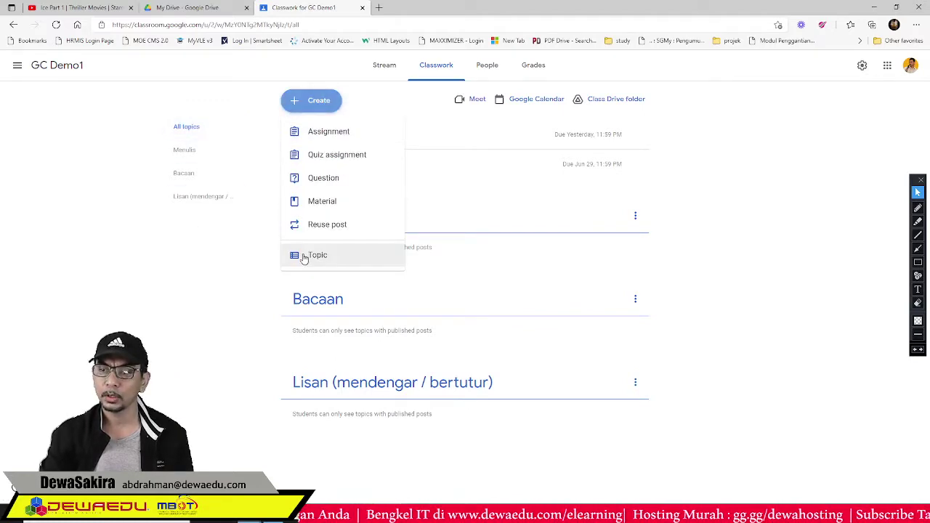
pyautogui.click(305, 257)
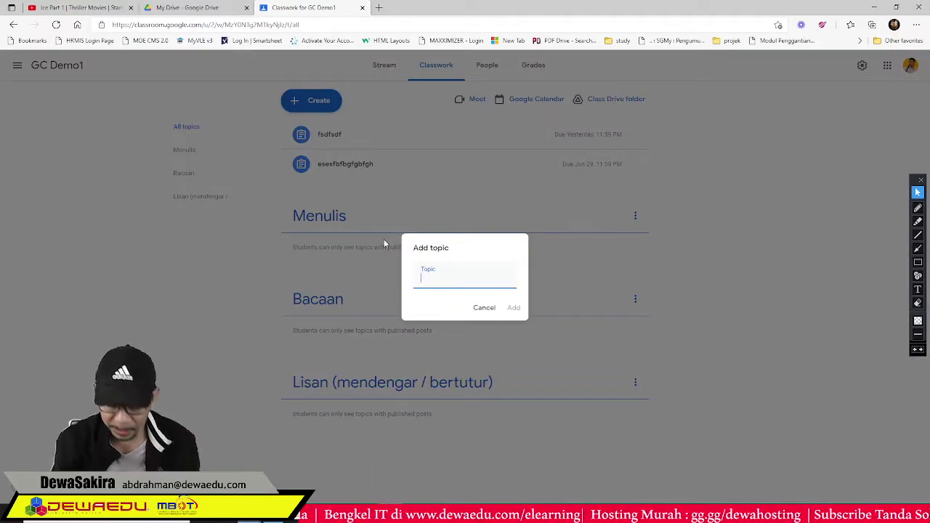
pyautogui.write('Kedatangan')
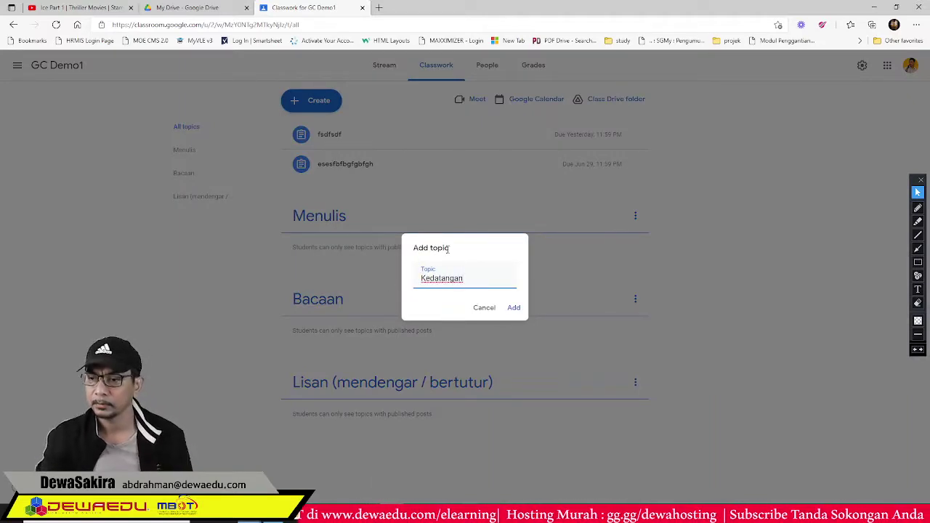
pyautogui.click(513, 307)
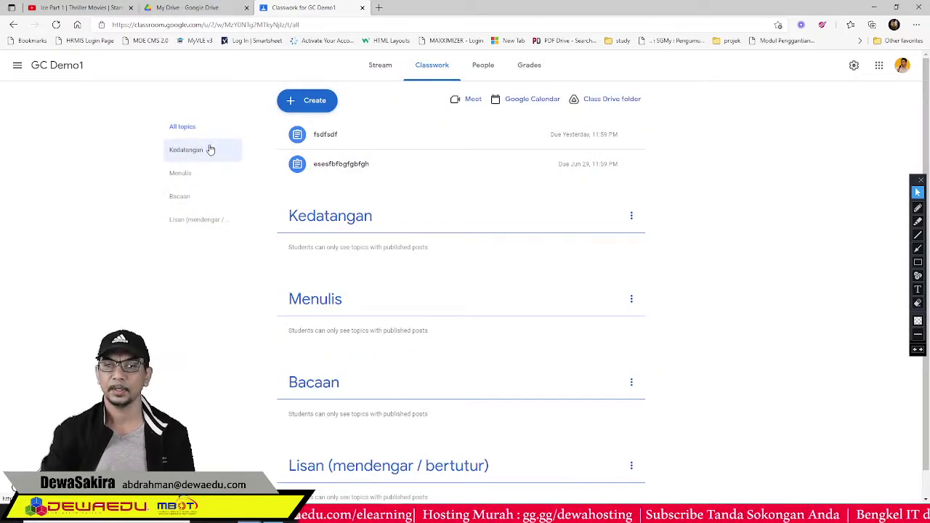
# Create a question titled "kedatangan 1/7/2021" with the instructions "Tanda kedatangan anda"
pyautogui.click(292, 105)
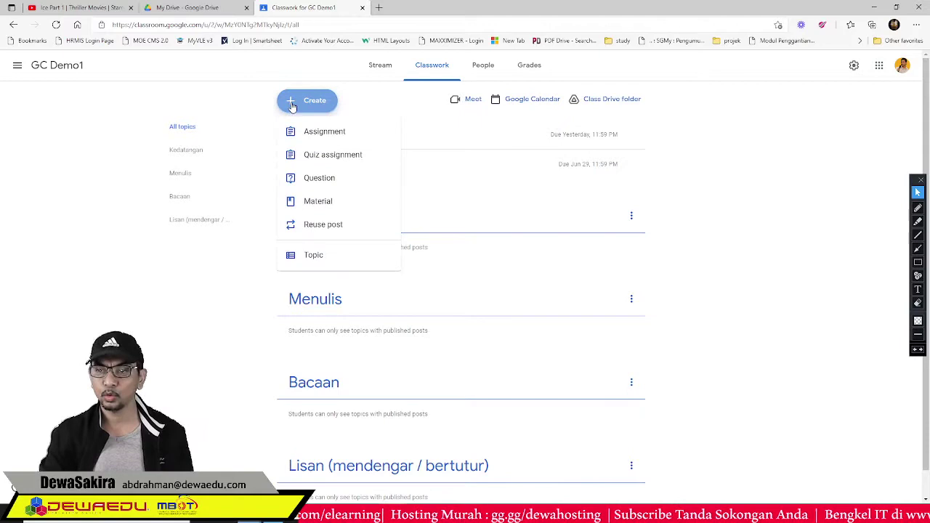
pyautogui.click(315, 181)
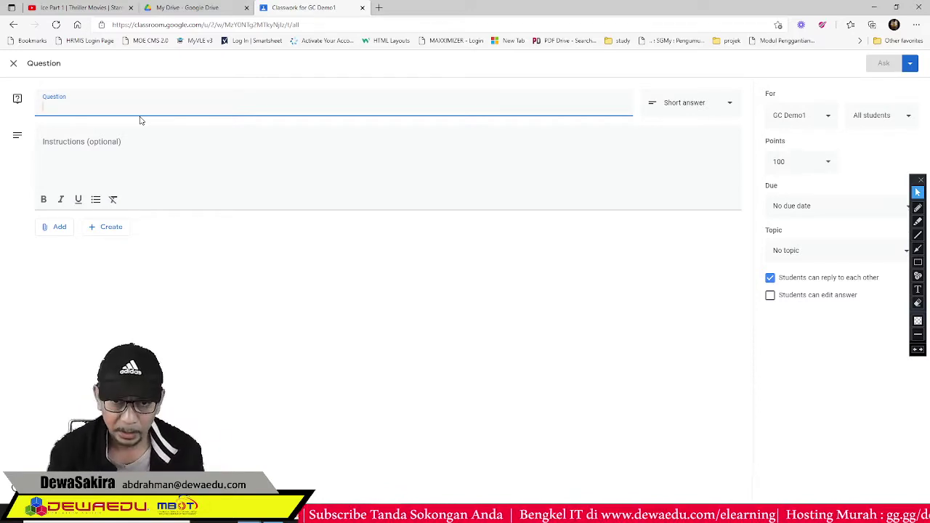
pyautogui.write('kedatangan 1/7/2021')
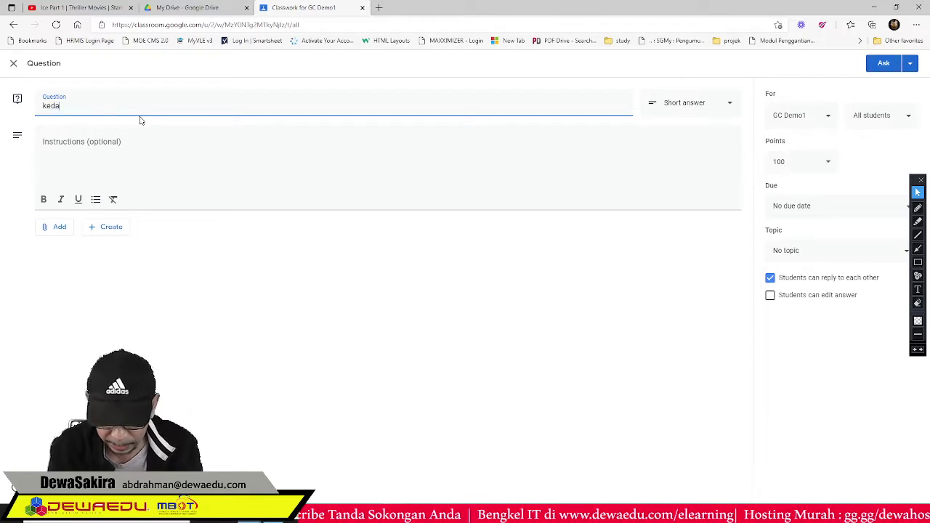
pyautogui.click(82, 146)
pyautogui.write('Tanda k')
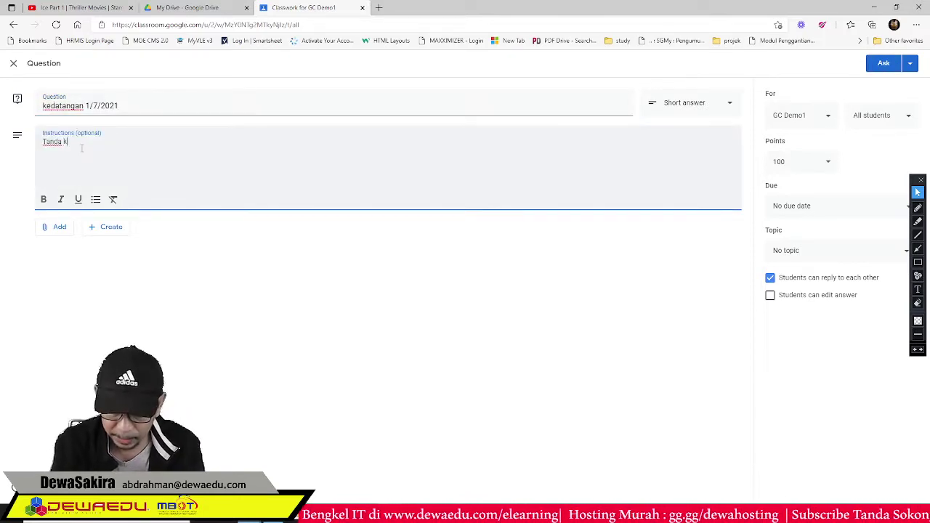
pyautogui.write('edatangan anda')
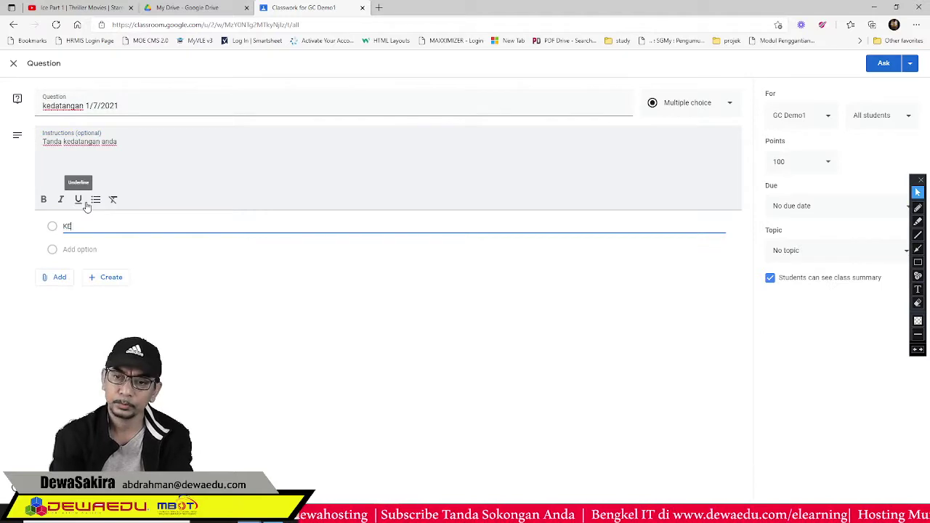
# Make the question multiple choice with the answer options Kelas A and Kelas B
pyautogui.press('BackSpace')
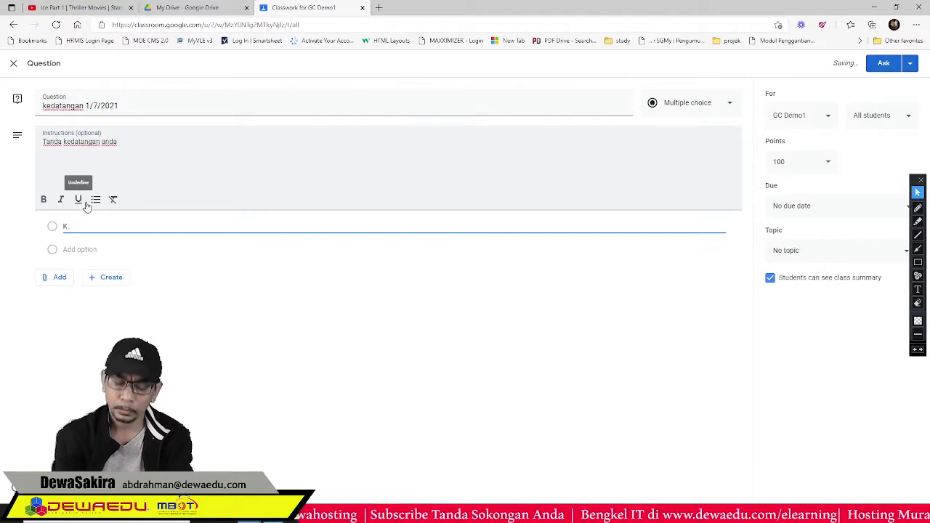
pyautogui.write('elas A')
pyautogui.press('Return')
pyautogui.write('Kelas B')
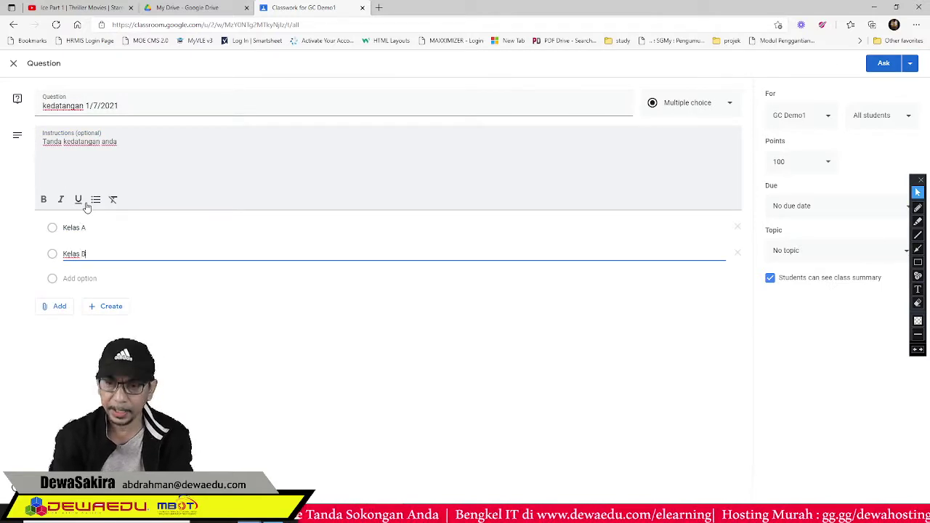
pyautogui.click(156, 374)
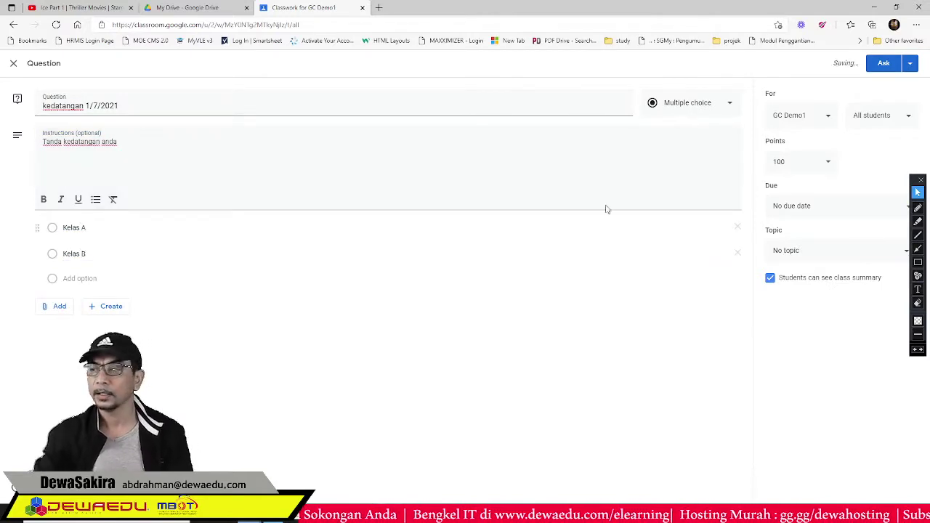
# Assign the attendance question to the Kedatangan topic, moving the floating annotation toolbar clear of the question settings
pyautogui.moveTo(909, 201); pyautogui.dragTo(741, 354)
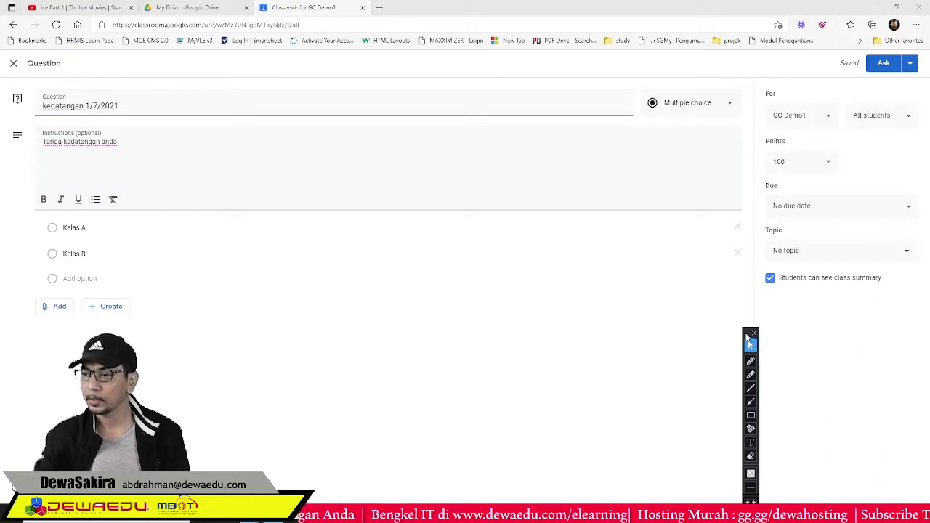
pyautogui.click(900, 250)
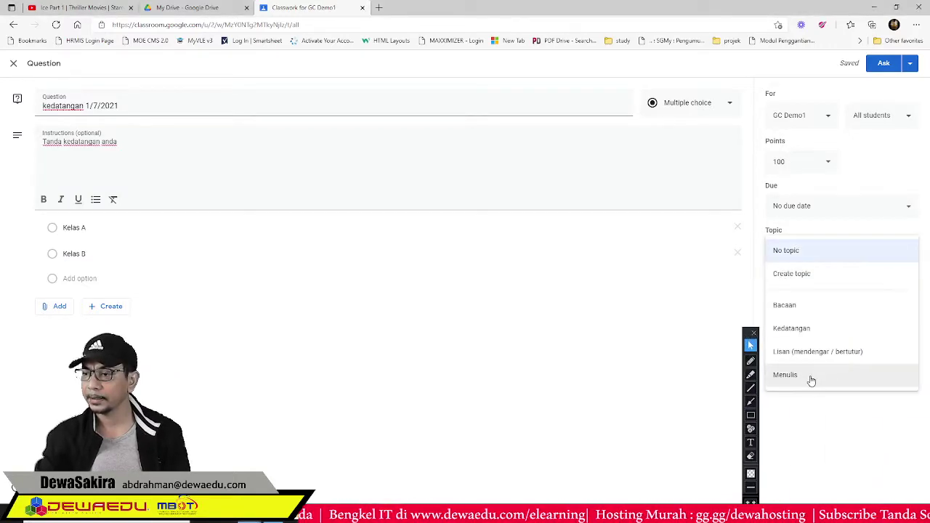
pyautogui.click(813, 335)
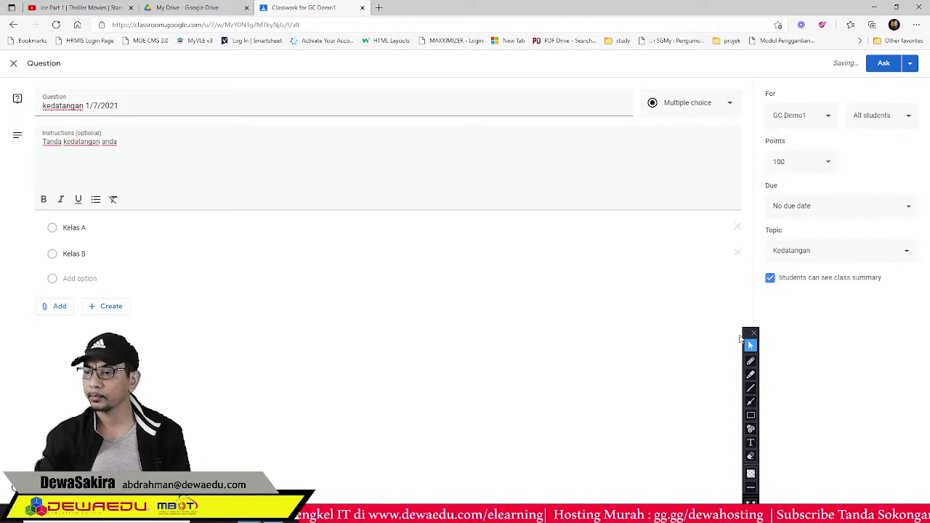
pyautogui.moveTo(748, 334); pyautogui.dragTo(857, 313)
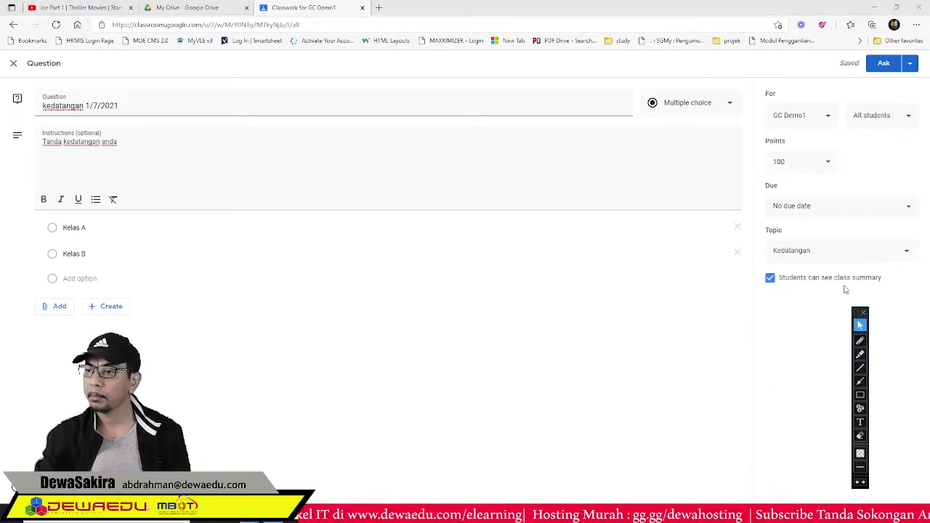
# Set the question's points to 5 and post it to all students in GC Demo1
pyautogui.click(806, 169)
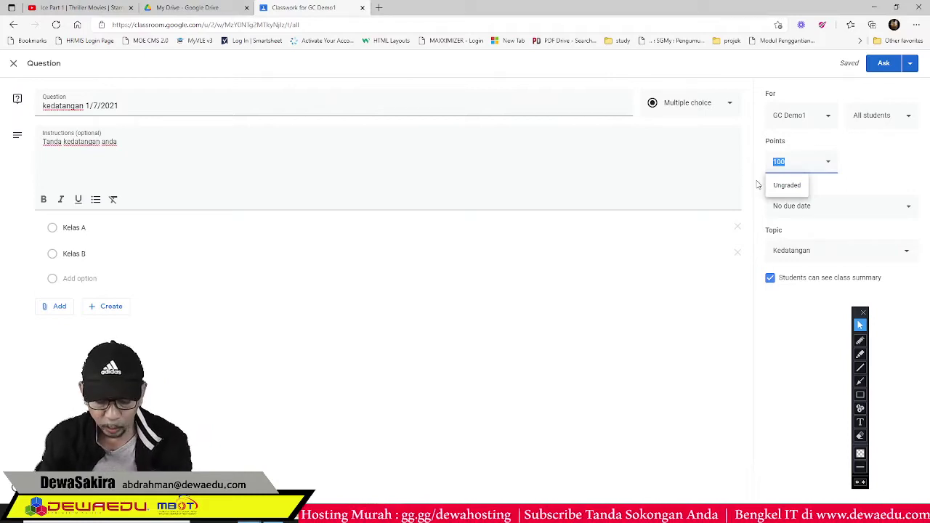
pyautogui.write('5')
pyautogui.press('BackSpace')
pyautogui.write('5')
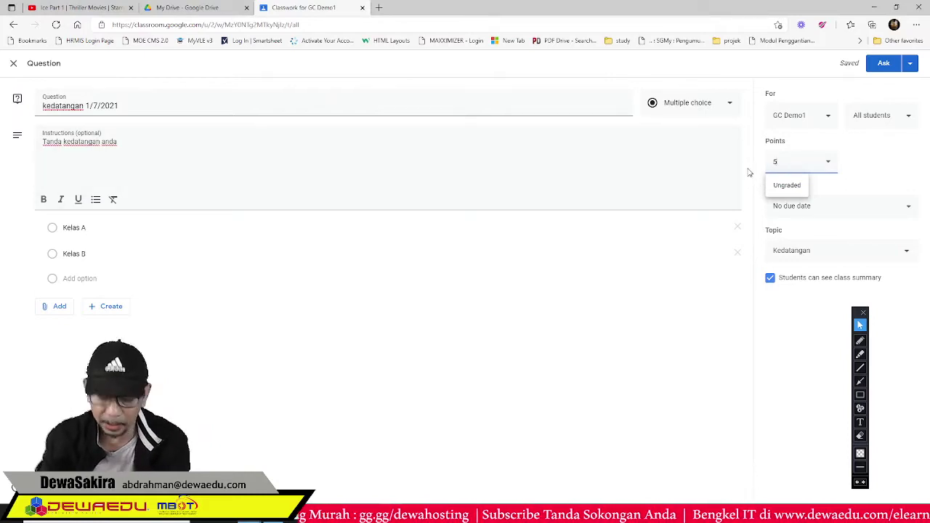
pyautogui.click(682, 307)
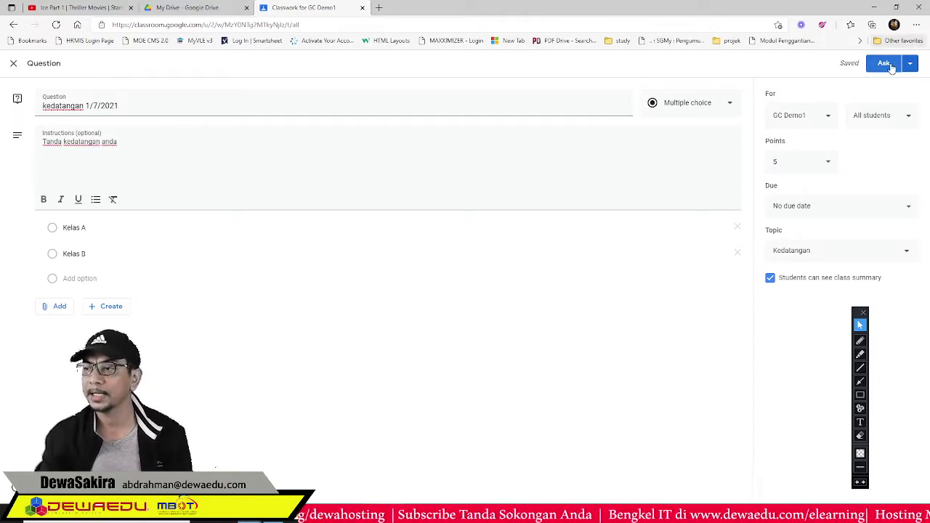
pyautogui.click(885, 64)
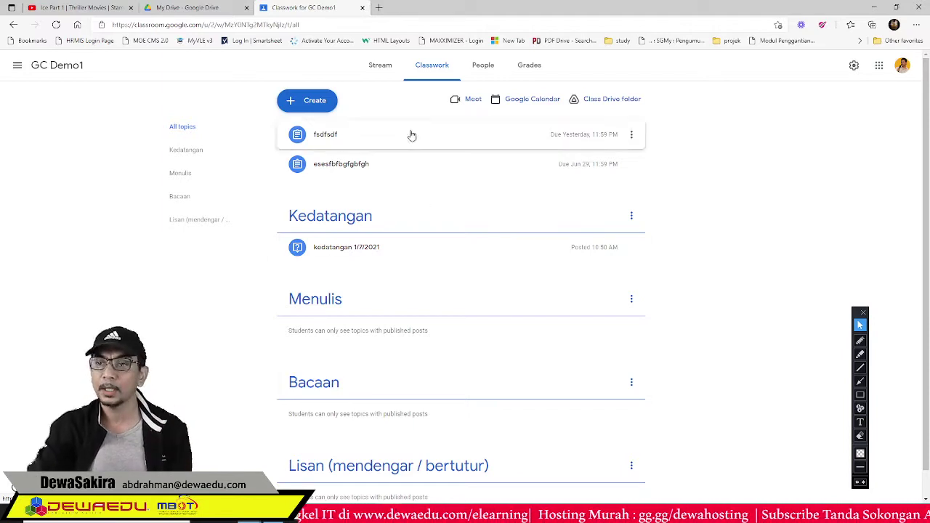
# View the student answers of the kedatangan 1/7/2021 question from the class stream, and return to the GC Demo1 stream
pyautogui.click(382, 71)
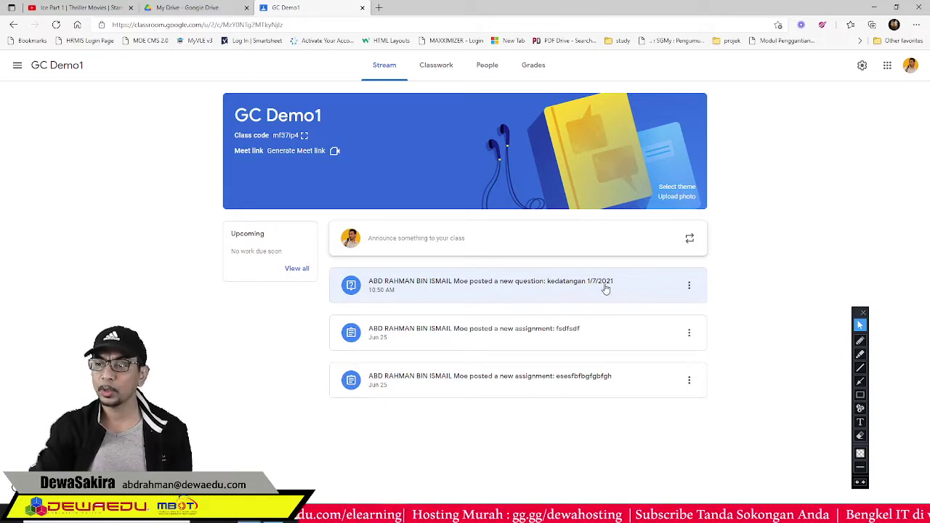
pyautogui.click(565, 287)
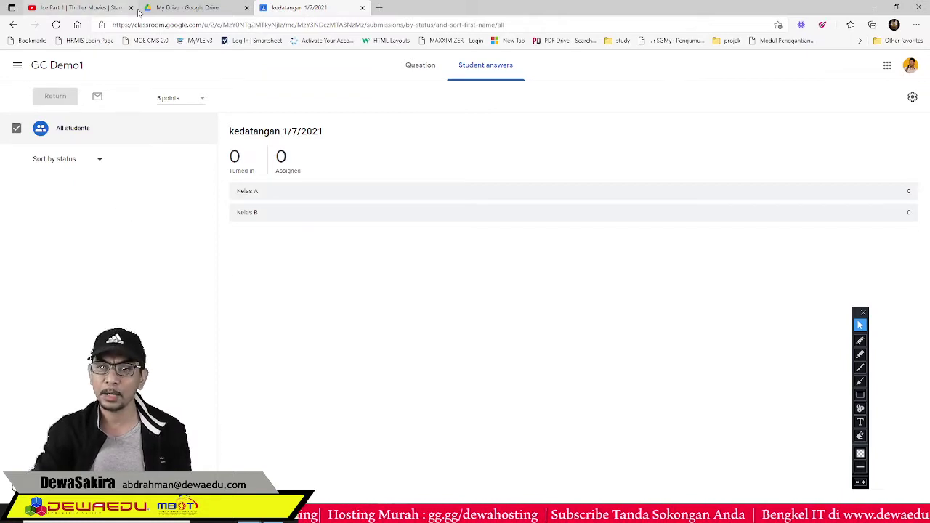
pyautogui.click(58, 66)
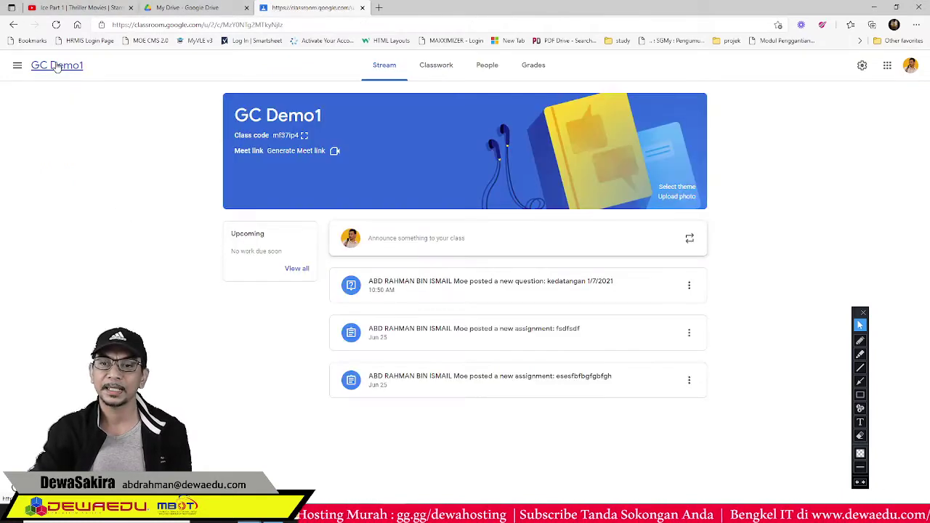
# Switch to the TMK/RBT Tahun 6 2021 class and show only the Kedatangan topic of its classwork
pyautogui.click(17, 65)
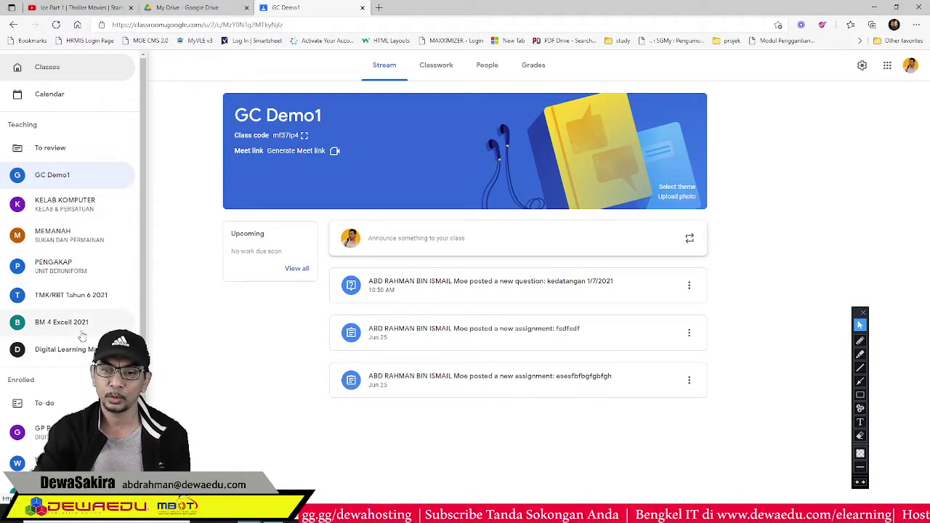
pyautogui.click(65, 298)
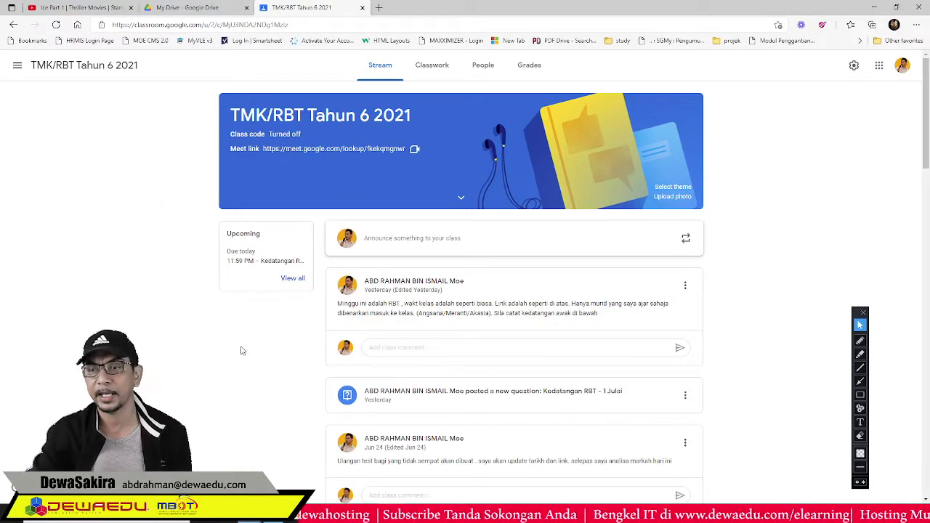
pyautogui.click(432, 64)
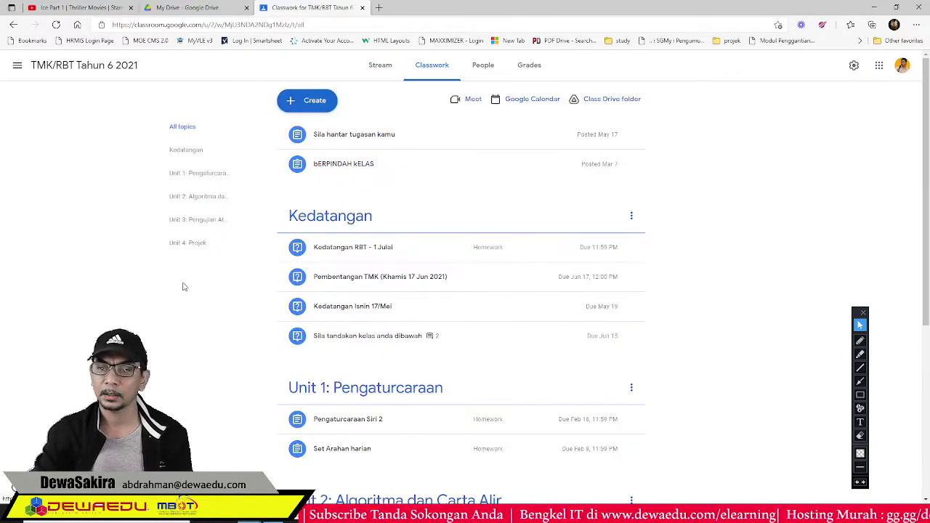
pyautogui.click(191, 151)
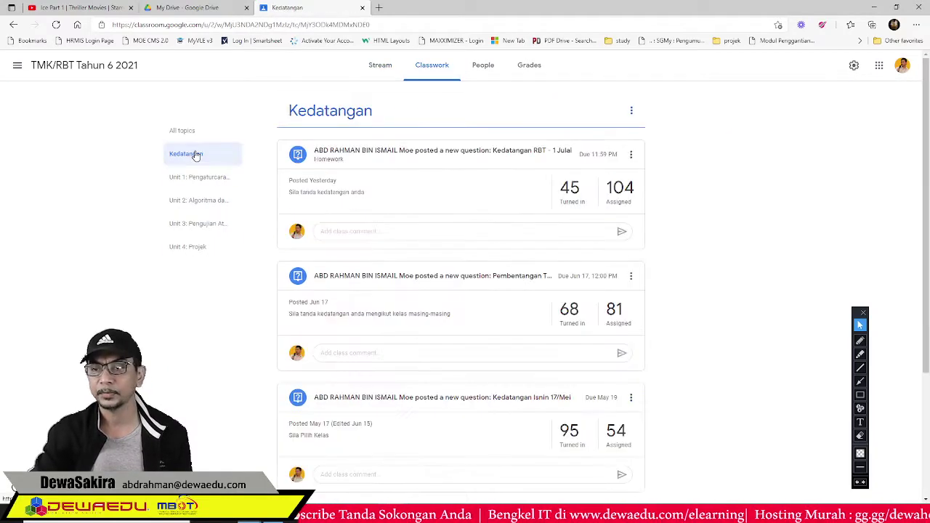
# Open the turned-in answers of the "Kedatangan RBT - 1 Julai" question and look through the student list
pyautogui.click(570, 188)
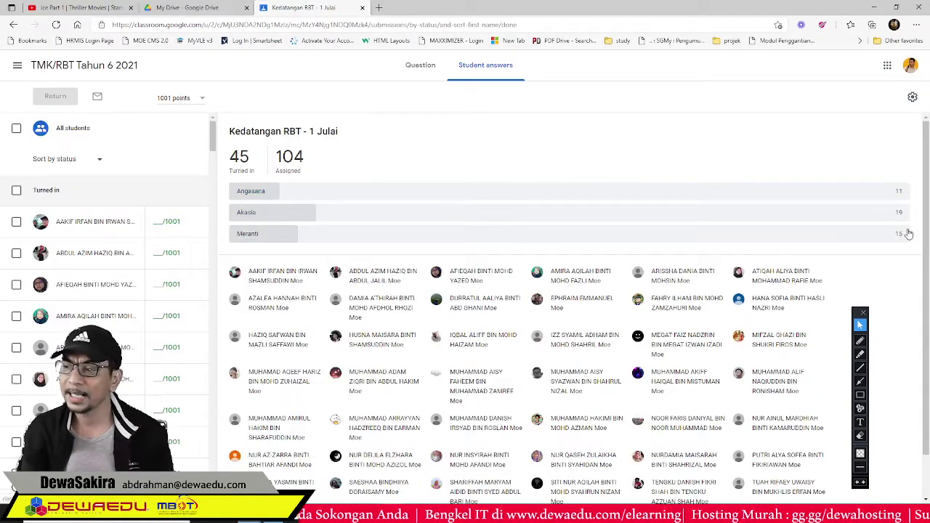
pyautogui.scroll(-1, 514, 324)
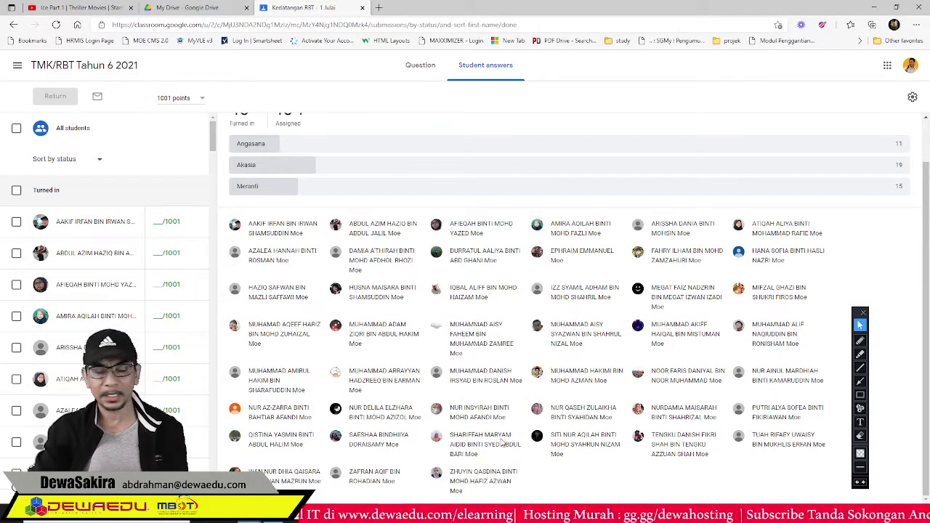
pyautogui.scroll(1, 451, 378)
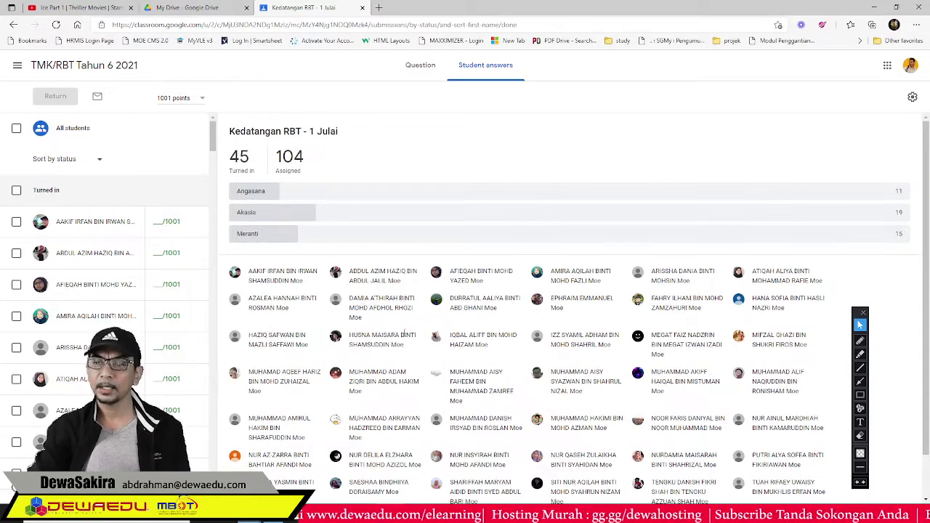
# Examine which students chose each of the answers Angasana, Akasia and Meranti
pyautogui.click(256, 197)
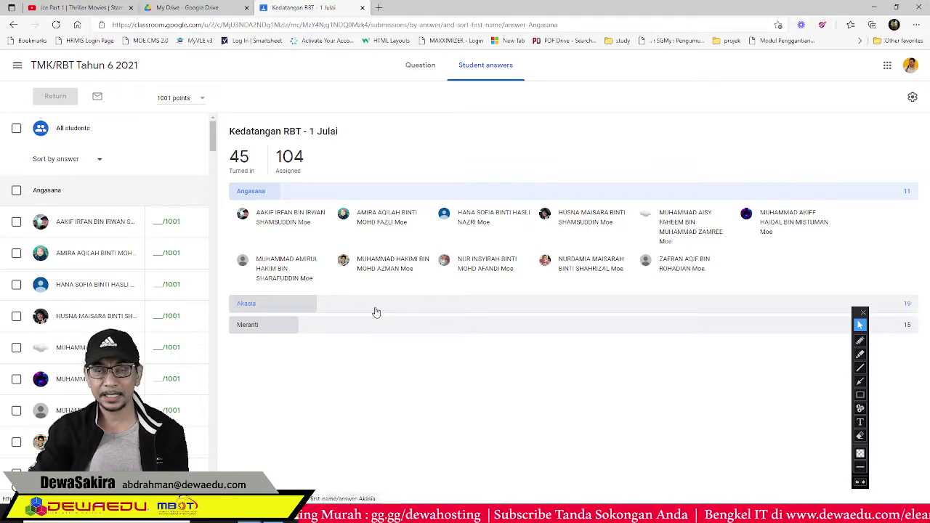
pyautogui.click(246, 306)
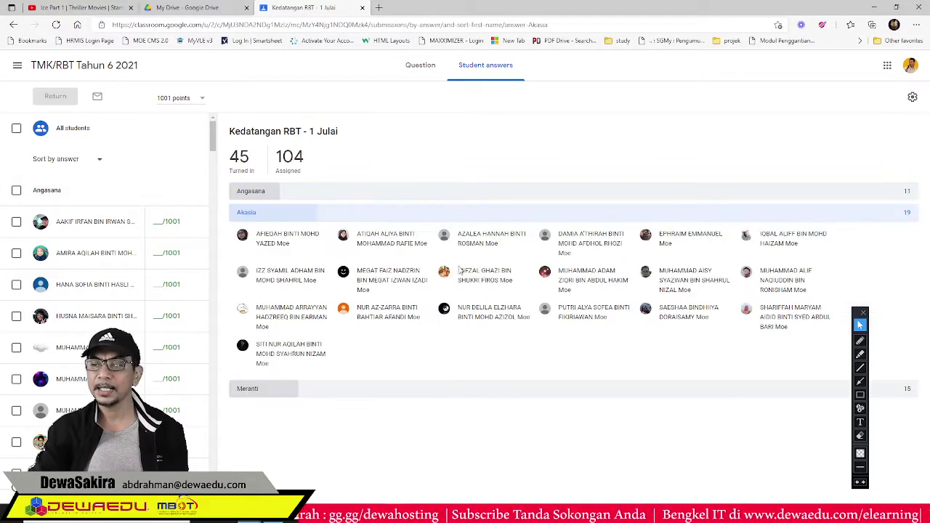
pyautogui.click(252, 390)
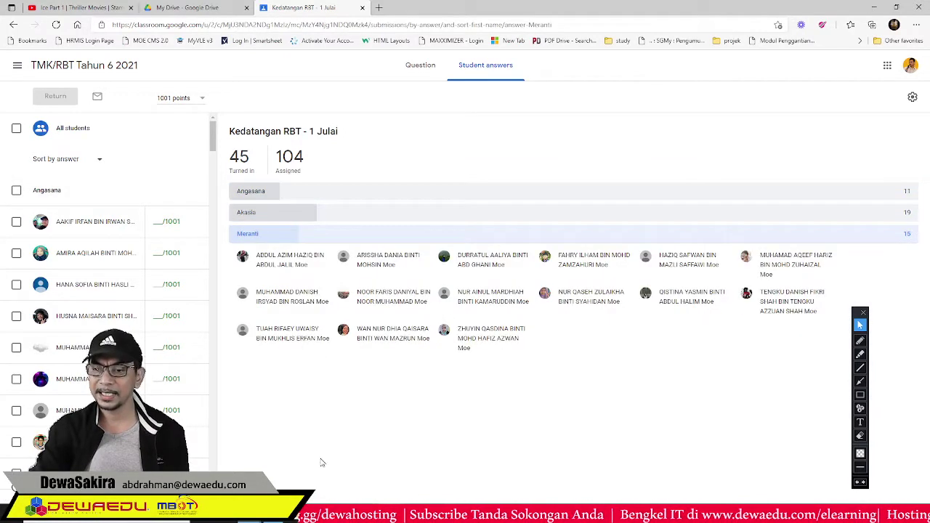
# Return to the full list of turned-in students for the question and review it to the end
pyautogui.click(237, 165)
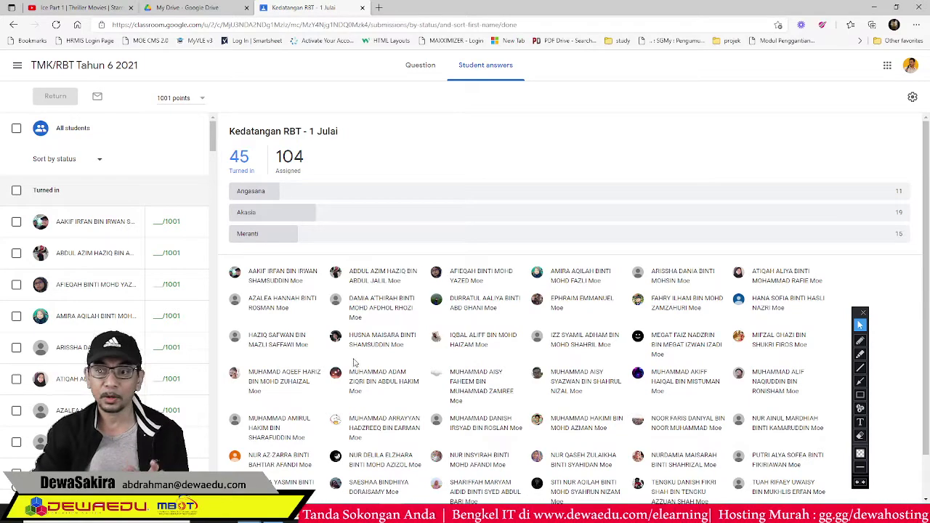
pyautogui.scroll(-1, 388, 379)
pyautogui.scroll(-1, 388, 379)
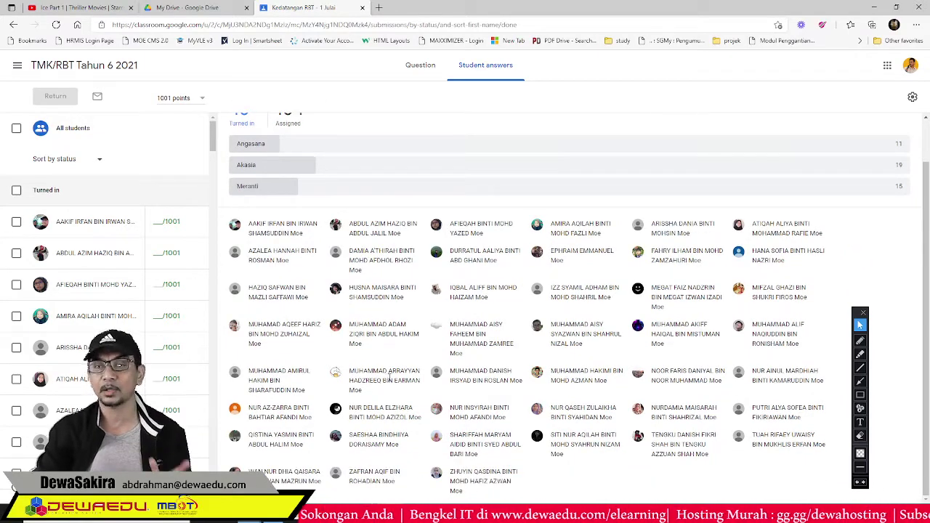